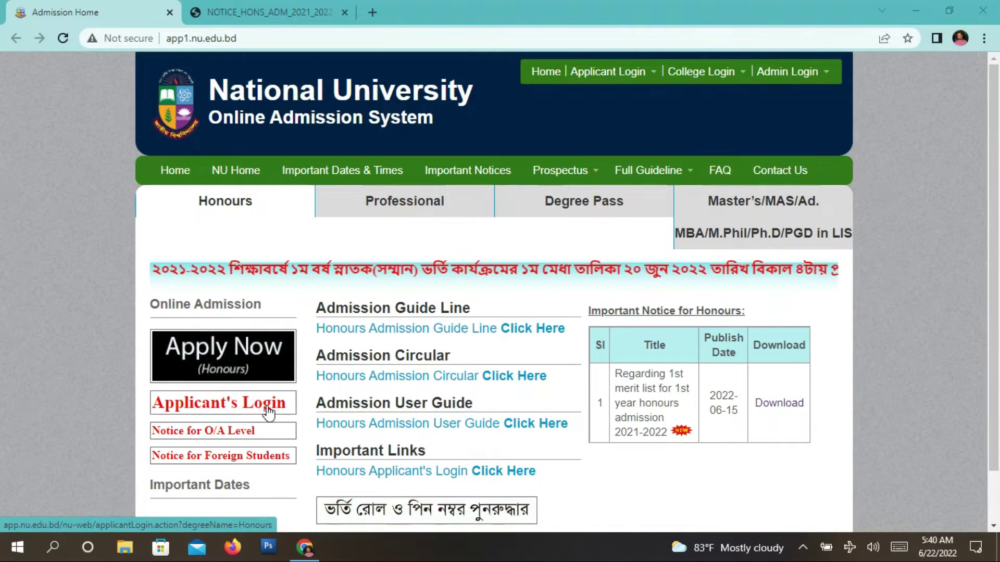
- Open the Honours Applicant's Login page in a new tab and switch to it
{"action": "left_click", "coordinate": [269, 413]}
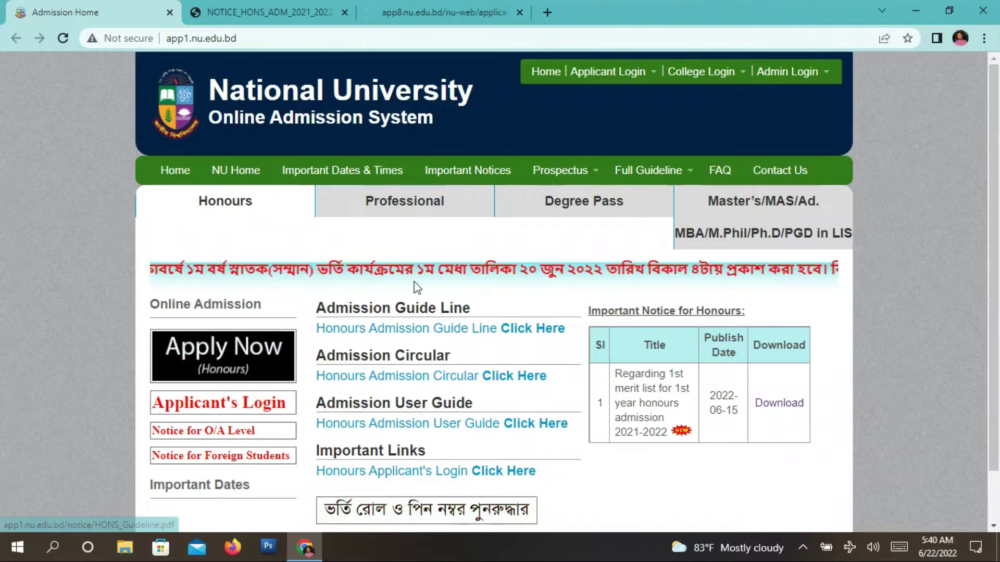
{"action": "left_click", "coordinate": [411, 12]}
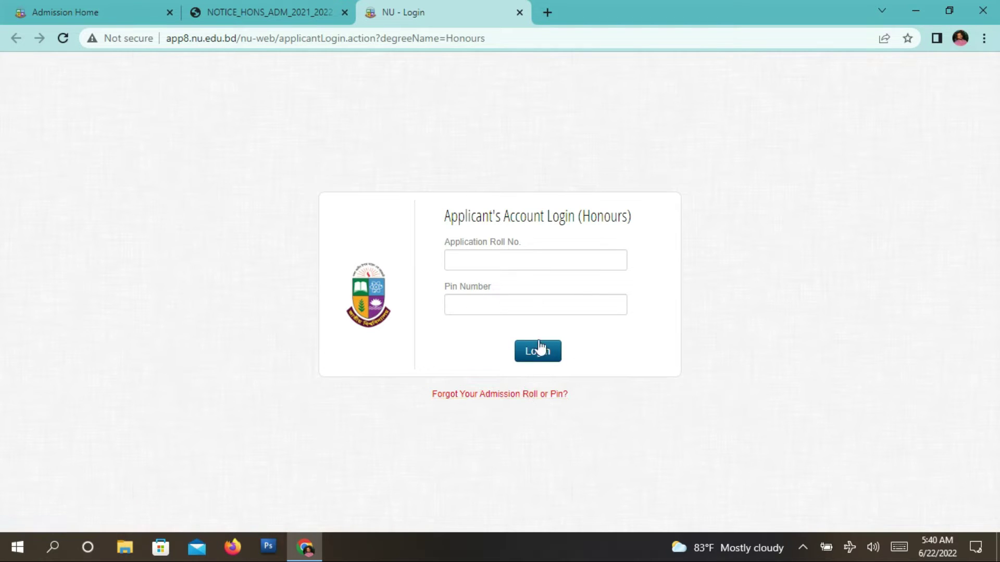
- Log in with the application roll number and PIN, then open the SOCIAL WORK Admission Form
{"action": "left_click", "coordinate": [561, 266]}
{"action": "left_click", "coordinate": [477, 308]}
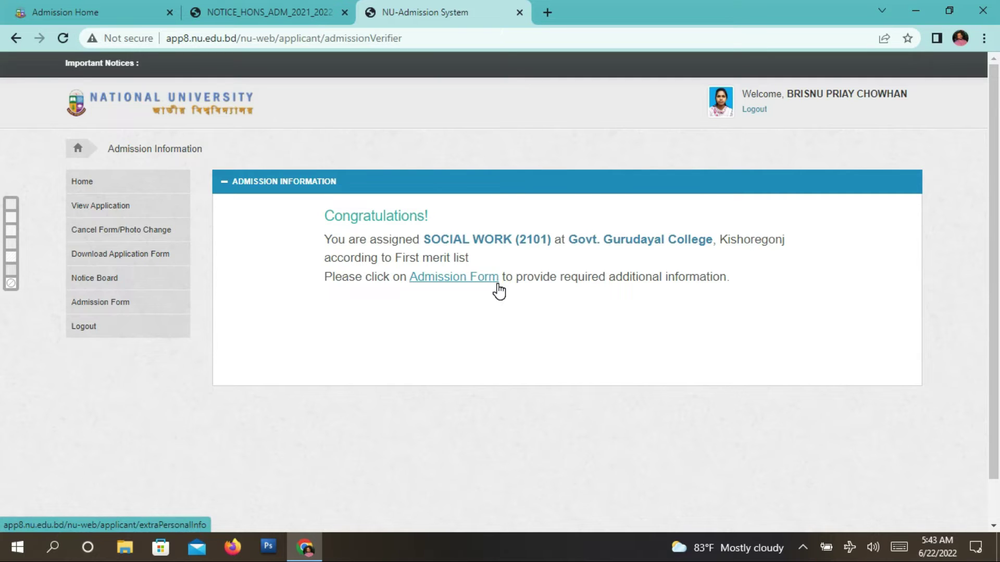
{"action": "left_click", "coordinate": [465, 282]}
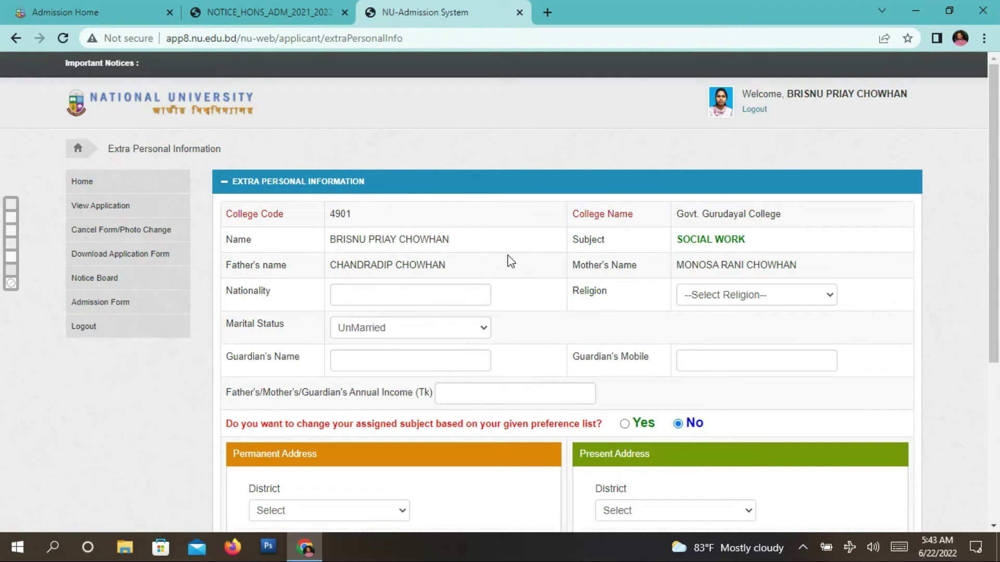
{"action": "scroll", "coordinate": [505, 261], "scroll_direction": "down", "scroll_amount": 5}
{"action": "scroll", "coordinate": [537, 258], "scroll_direction": "up", "scroll_amount": 2}
{"action": "scroll", "coordinate": [552, 250], "scroll_direction": "down", "scroll_amount": 1}
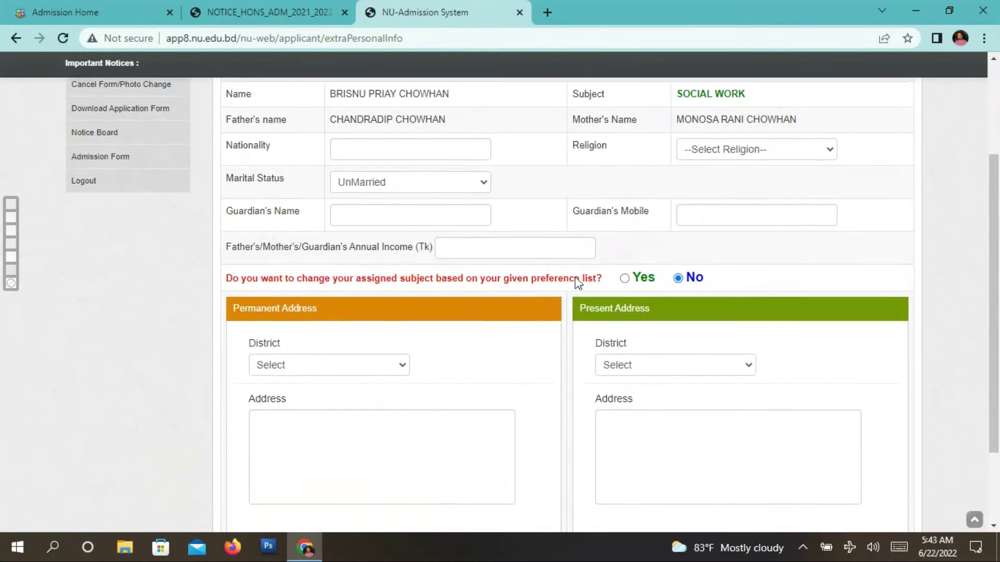
{"action": "scroll", "coordinate": [541, 292], "scroll_direction": "up", "scroll_amount": 2}
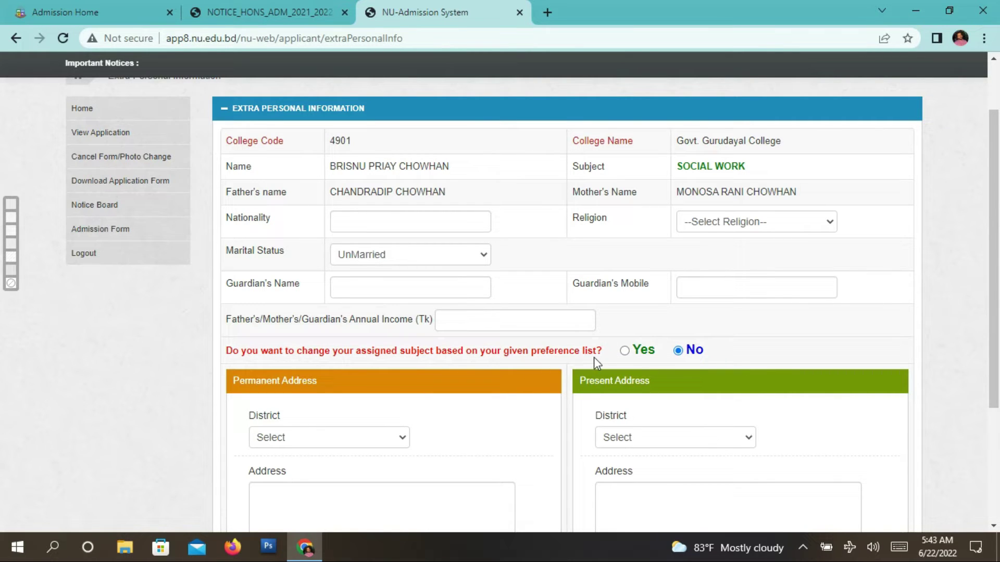
- Select Yes for changing the assigned subject based on the preference list
{"action": "left_click", "coordinate": [627, 353]}
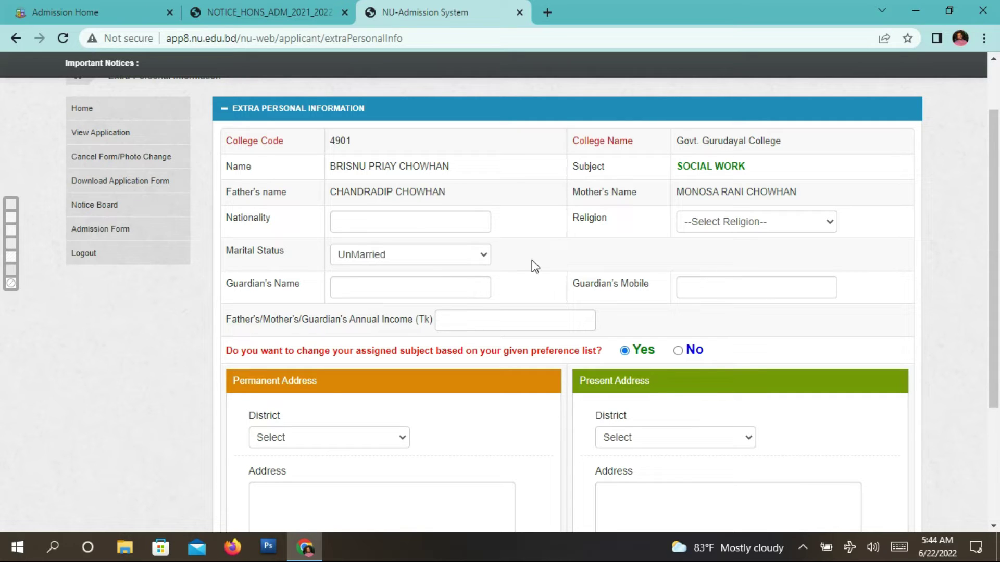
- Set Nationality to Bangladeshi and Religion to Hinduism
{"action": "left_click", "coordinate": [474, 231]}
{"action": "left_click", "coordinate": [443, 255]}
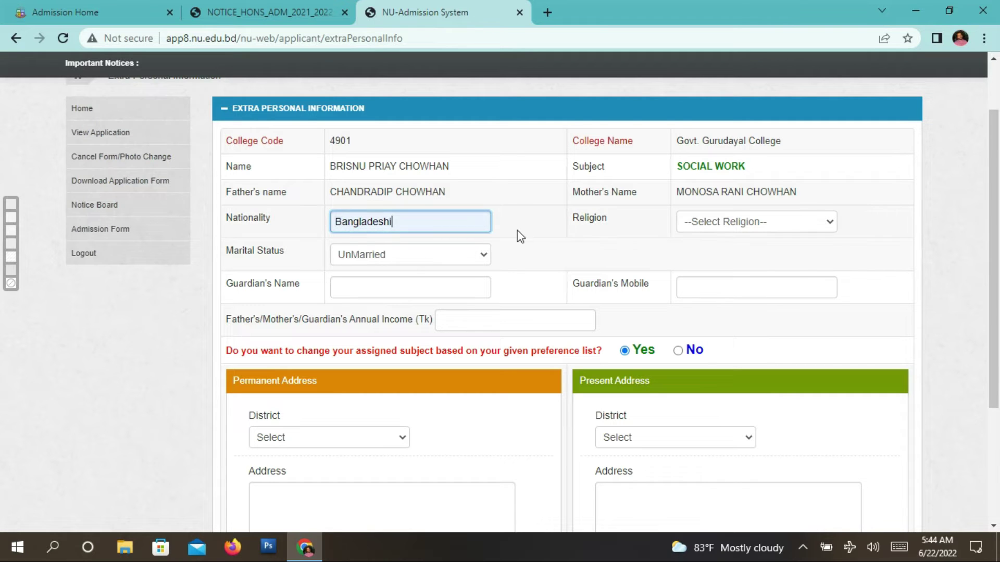
{"action": "left_click", "coordinate": [721, 229]}
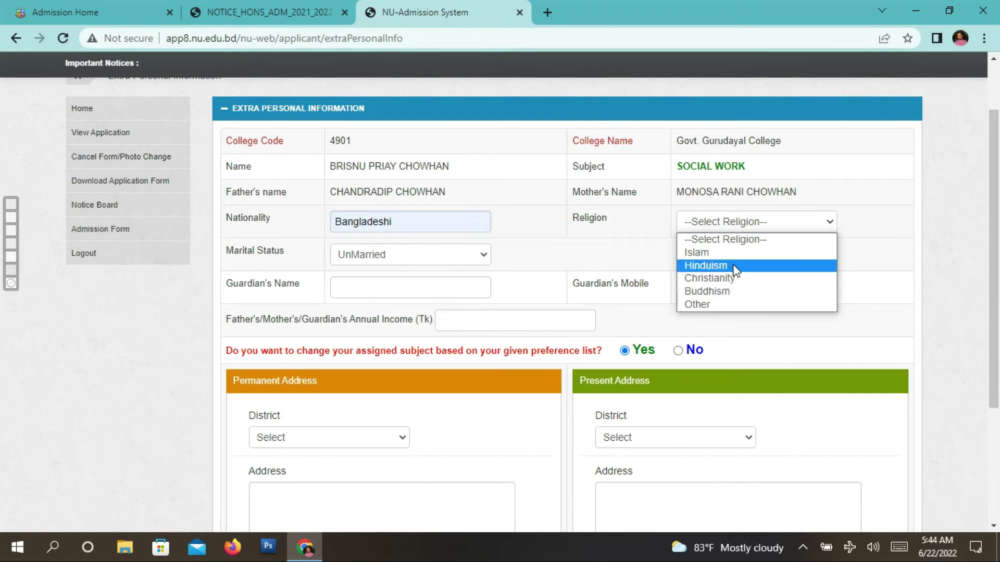
{"action": "left_click", "coordinate": [740, 267]}
{"action": "left_click", "coordinate": [744, 234]}
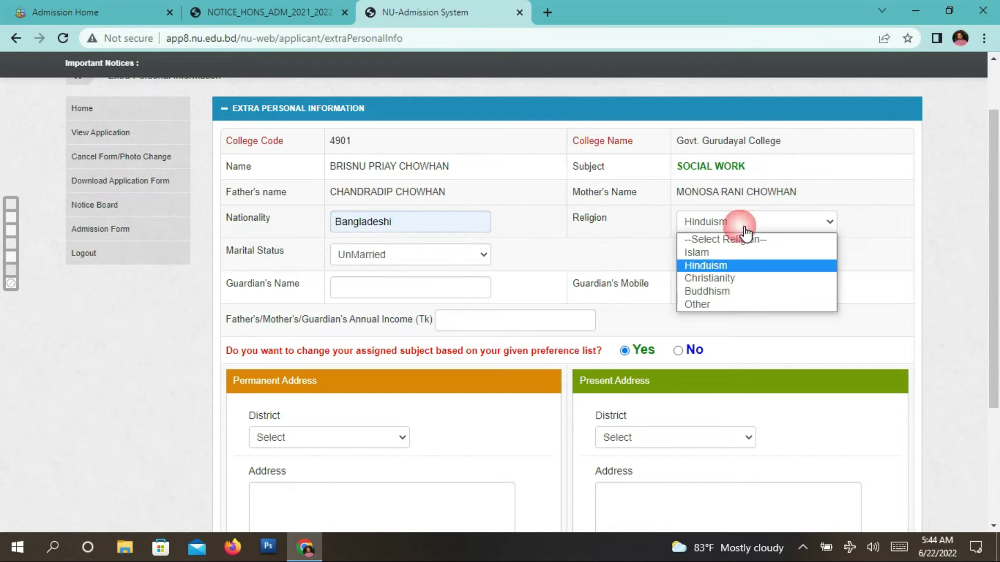
{"action": "left_click", "coordinate": [745, 265]}
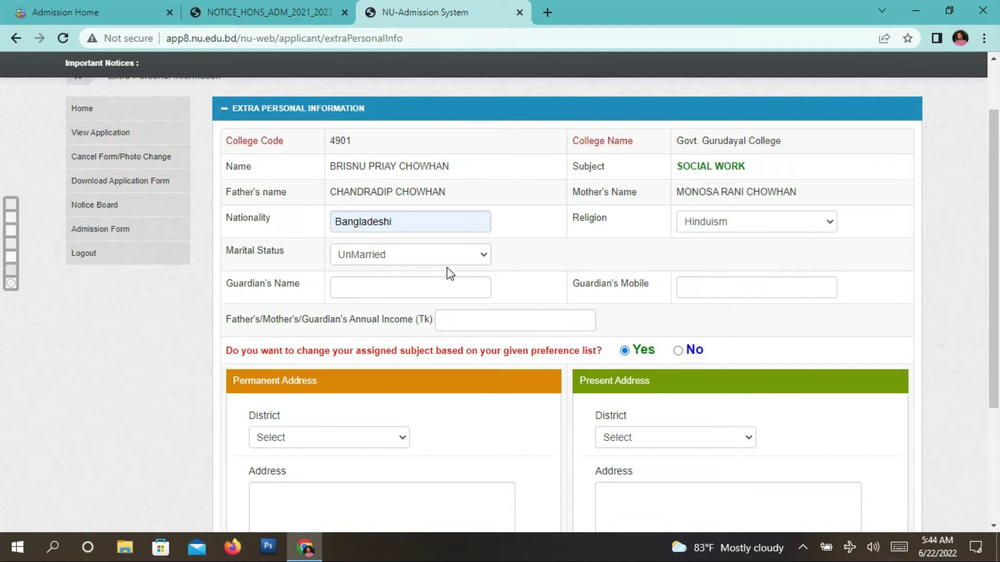
- Copy the father's name and paste it into Guardian's Name
{"action": "left_click", "coordinate": [402, 293]}
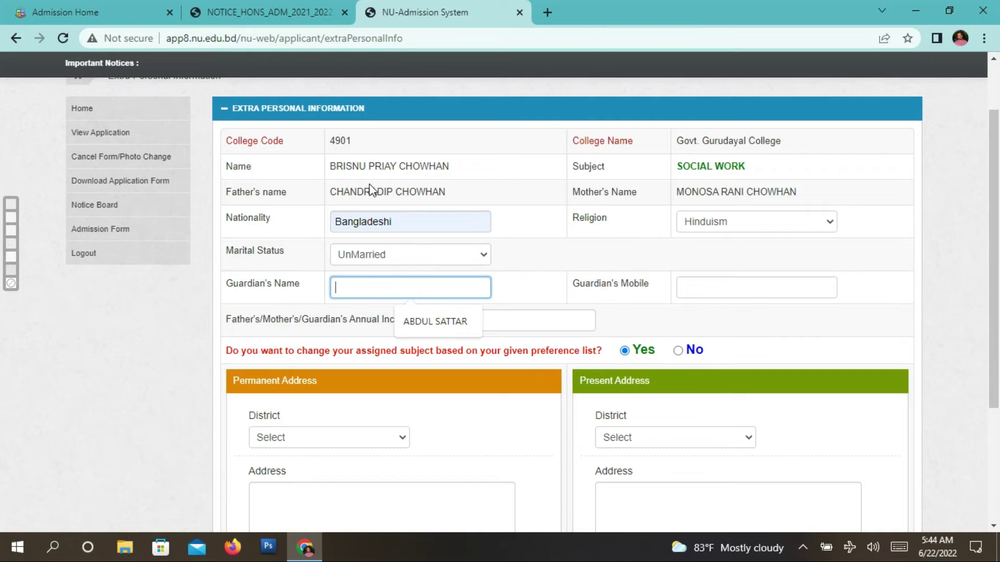
{"action": "left_click_drag", "start_coordinate": [330, 192], "coordinate": [450, 192]}
{"action": "right_click", "coordinate": [420, 193]}
{"action": "left_click", "coordinate": [439, 205]}
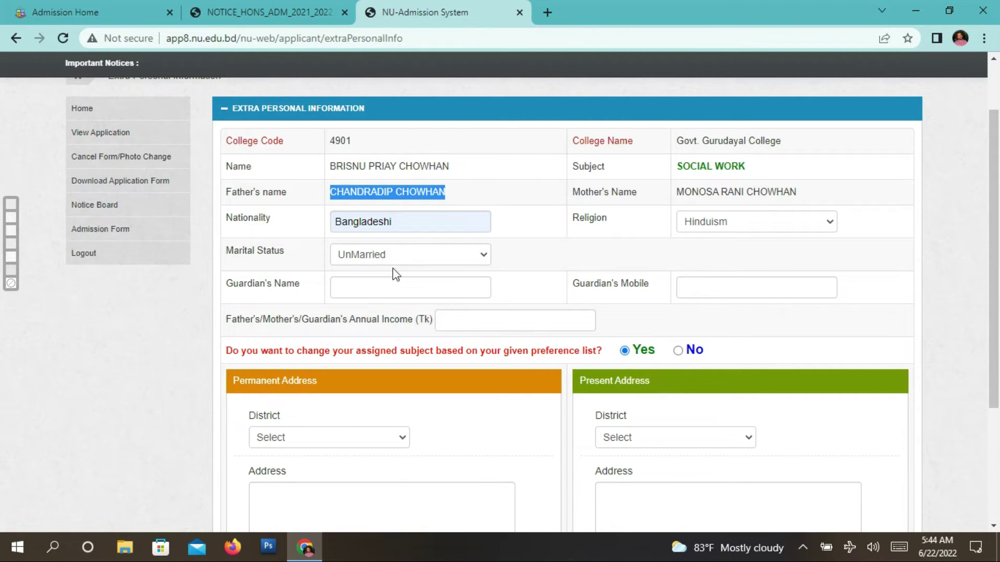
{"action": "left_click", "coordinate": [384, 288]}
{"action": "right_click", "coordinate": [382, 284]}
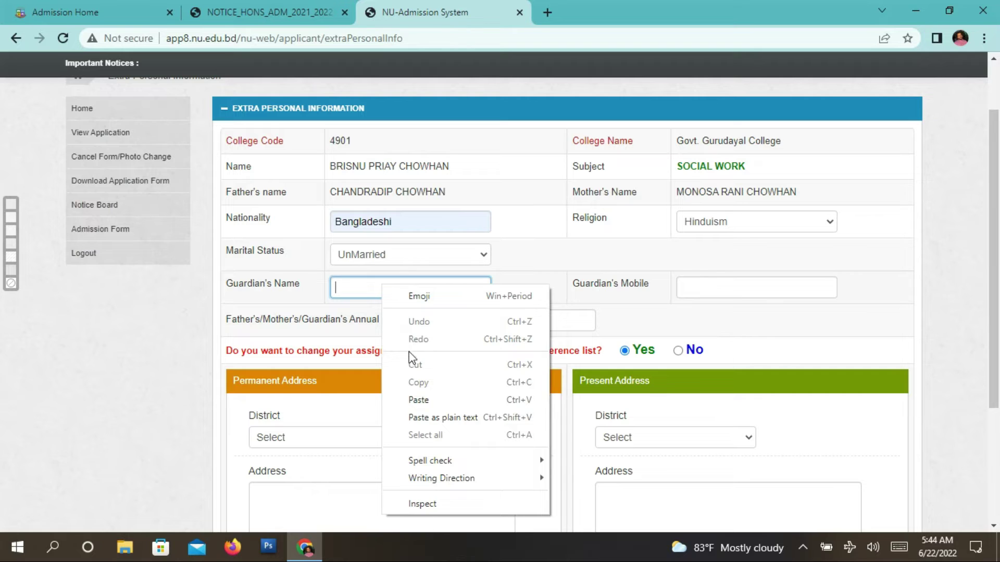
{"action": "left_click", "coordinate": [426, 397]}
- Type the guardian's mobile number and choose 72000 Tk as Annual Income from autofill
{"action": "left_click", "coordinate": [696, 293]}
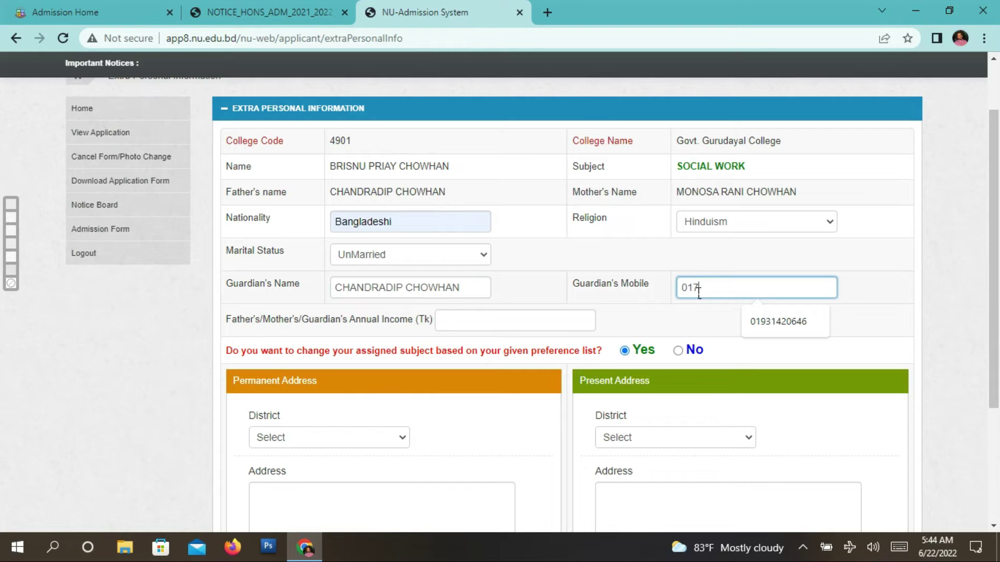
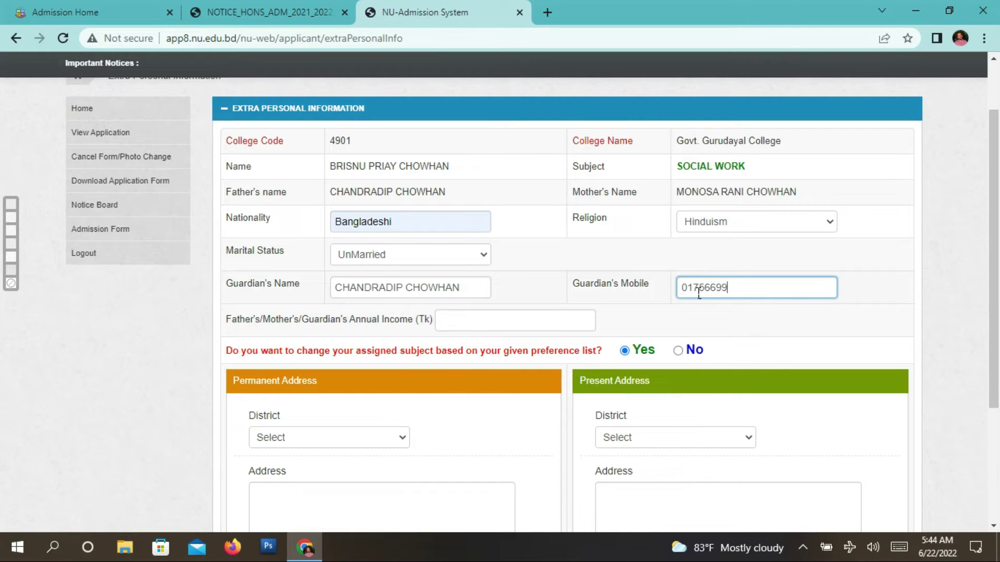
{"action": "left_click", "coordinate": [510, 320]}
{"action": "left_click", "coordinate": [508, 342]}
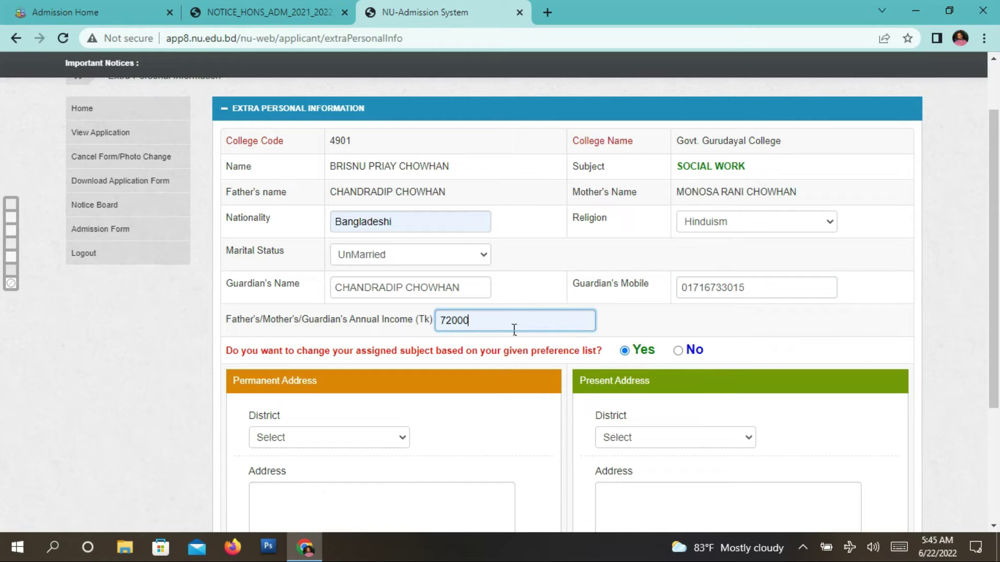
- Choose Mymensingh for the permanent and present districts and start the permanent address with 'Vill'
{"action": "scroll", "coordinate": [511, 391], "scroll_direction": "down", "scroll_amount": 3}
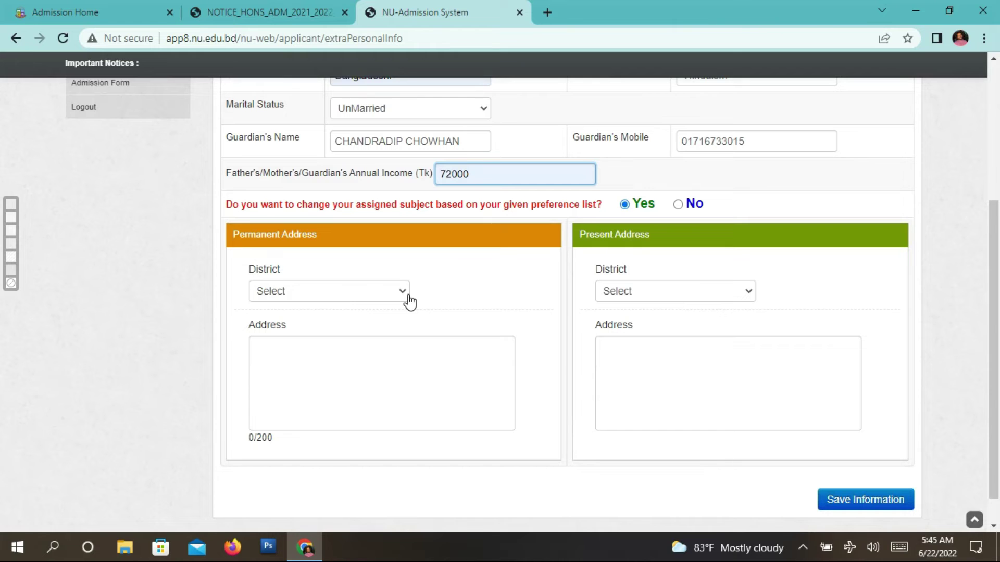
{"action": "left_click", "coordinate": [409, 300]}
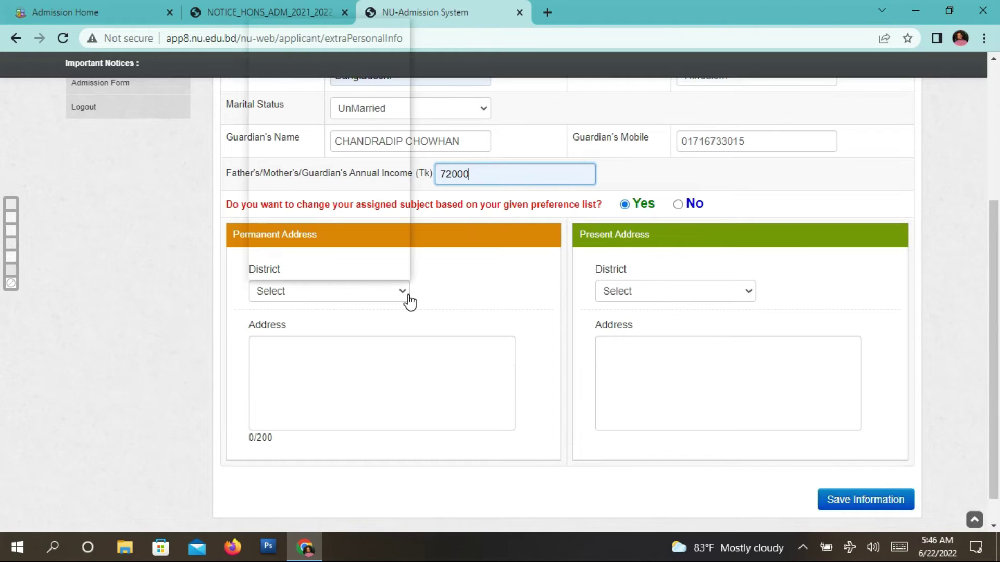
{"action": "scroll", "coordinate": [359, 208], "scroll_direction": "down", "scroll_amount": 5}
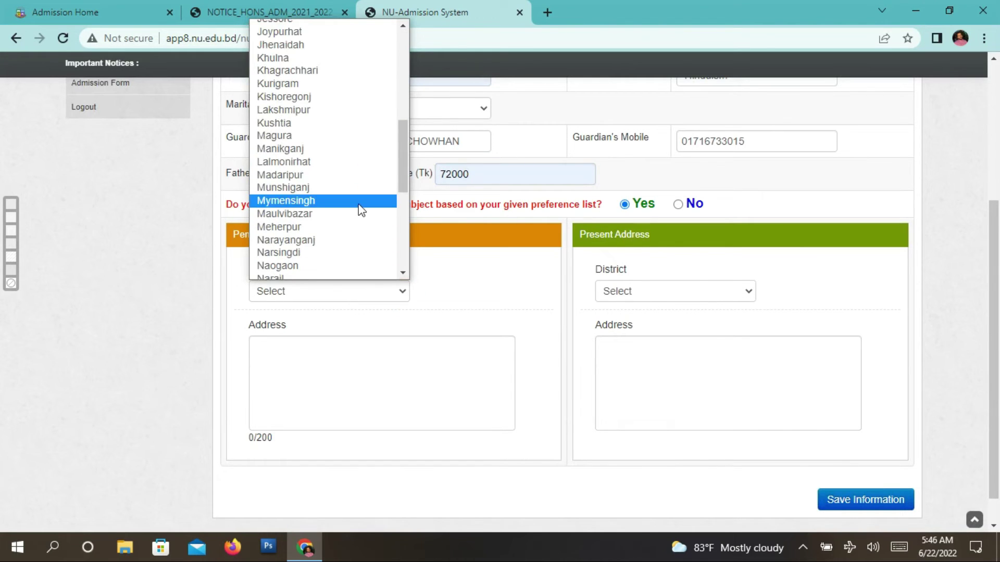
{"action": "left_click", "coordinate": [359, 208]}
{"action": "left_click", "coordinate": [390, 375]}
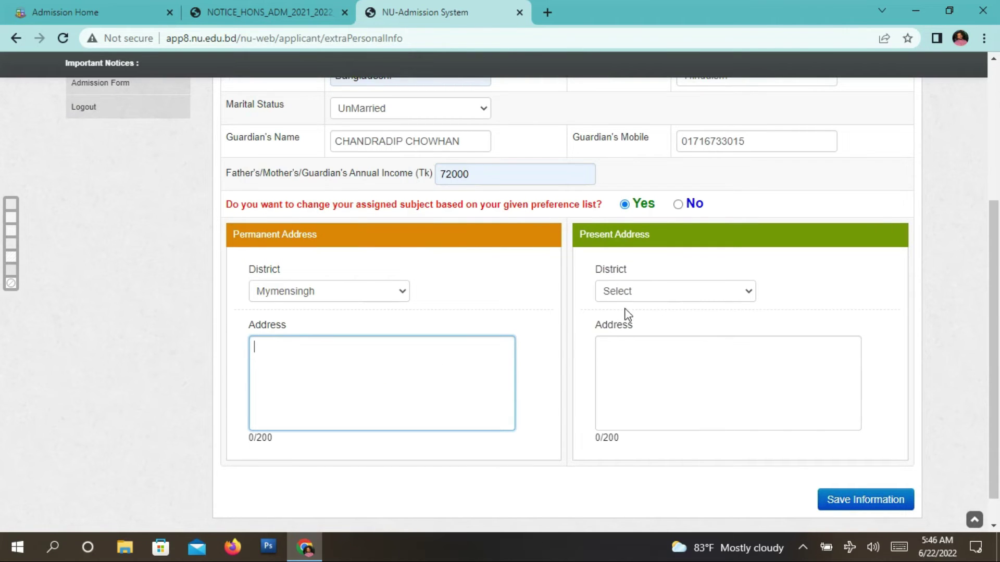
{"action": "left_click", "coordinate": [655, 295]}
{"action": "scroll", "coordinate": [682, 157], "scroll_direction": "down", "scroll_amount": 8}
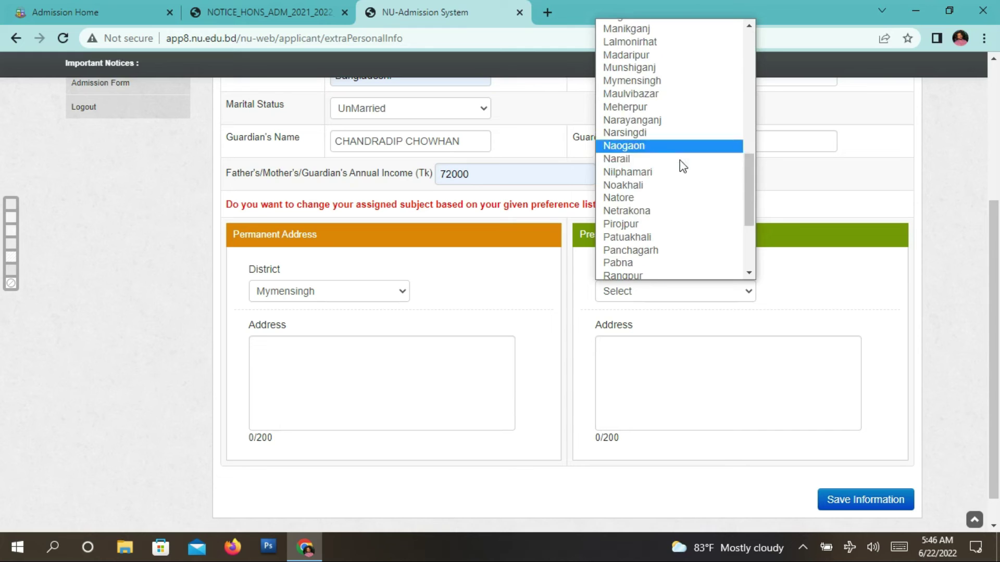
{"action": "left_click", "coordinate": [687, 83]}
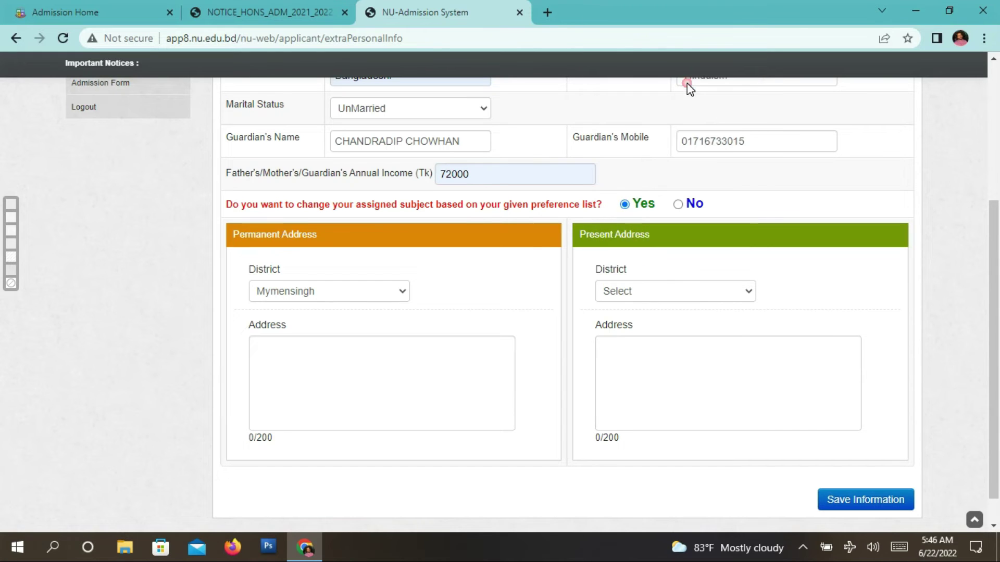
{"action": "left_click", "coordinate": [450, 370]}
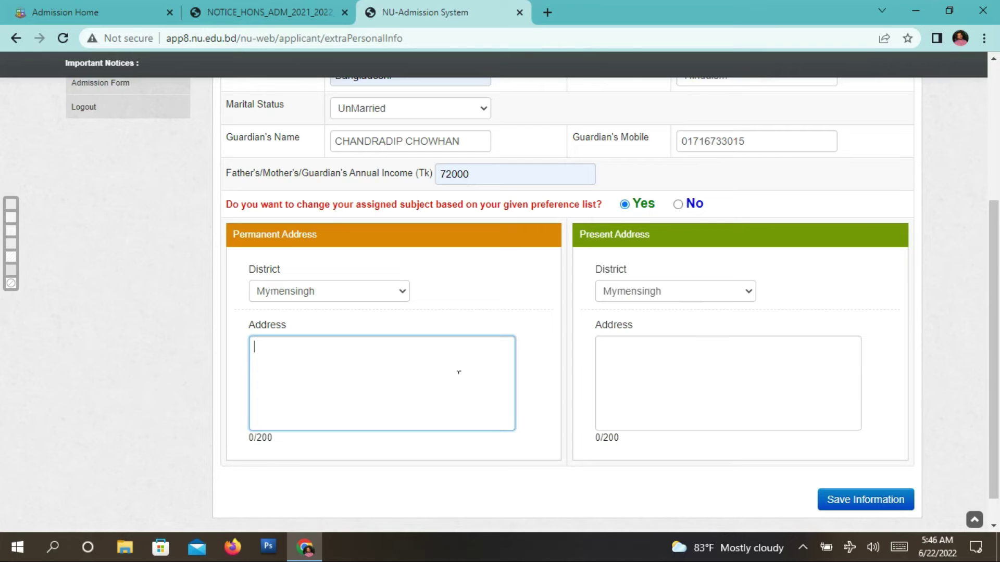
{"action": "type", "text": "Vill"}
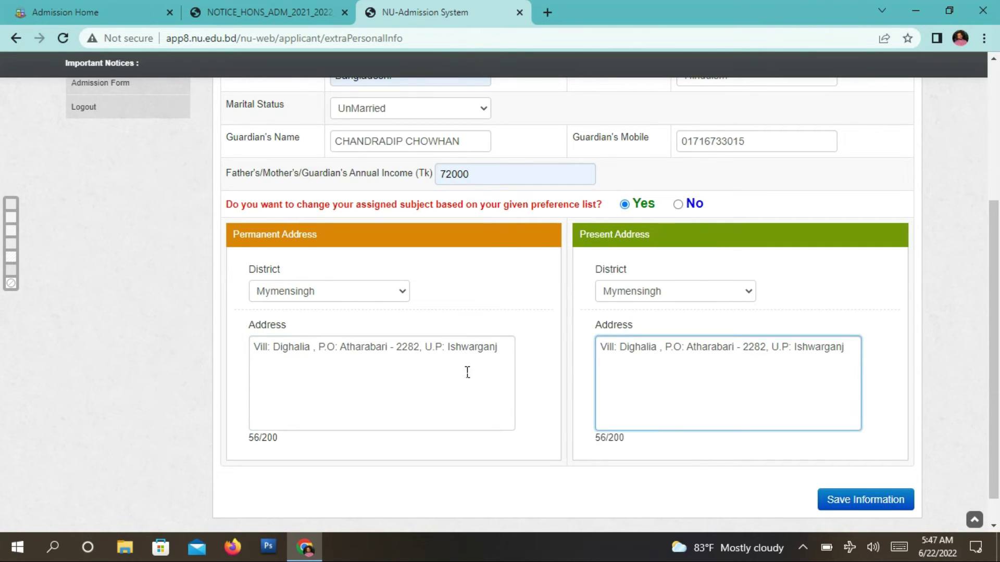
{"action": "scroll", "coordinate": [408, 324], "scroll_direction": "up", "scroll_amount": 4}
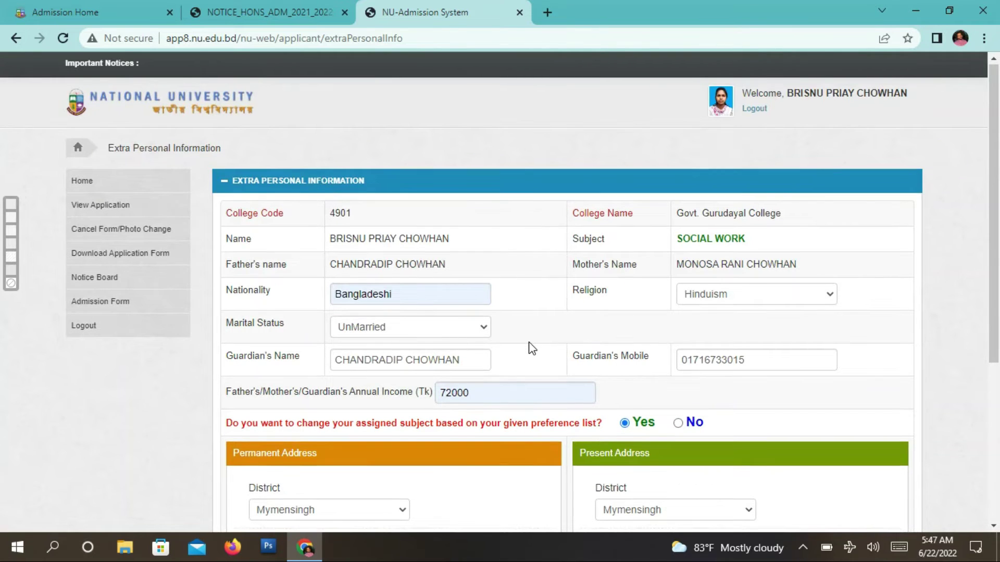
{"action": "scroll", "coordinate": [532, 348], "scroll_direction": "down", "scroll_amount": 1}
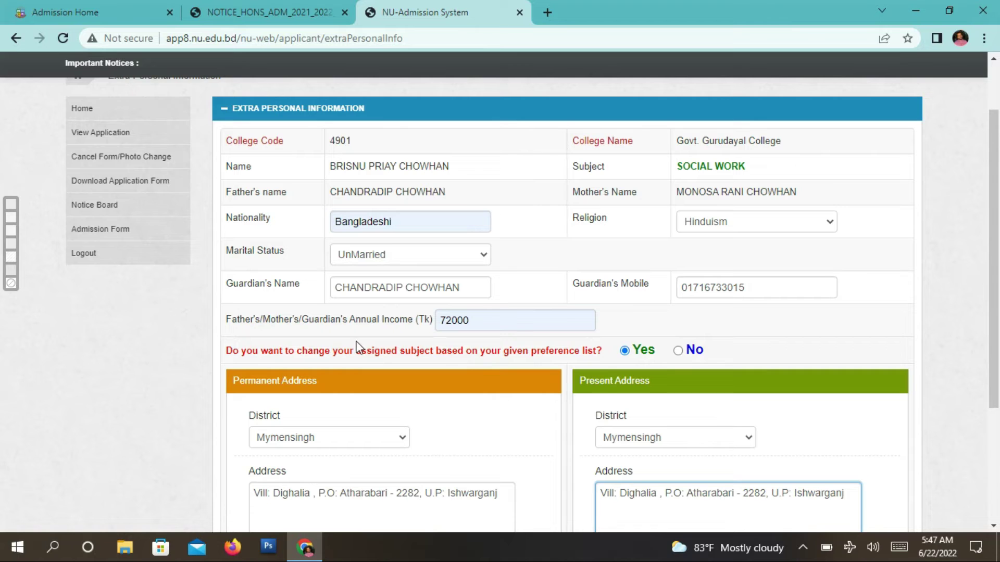
{"action": "scroll", "coordinate": [575, 338], "scroll_direction": "down", "scroll_amount": 1}
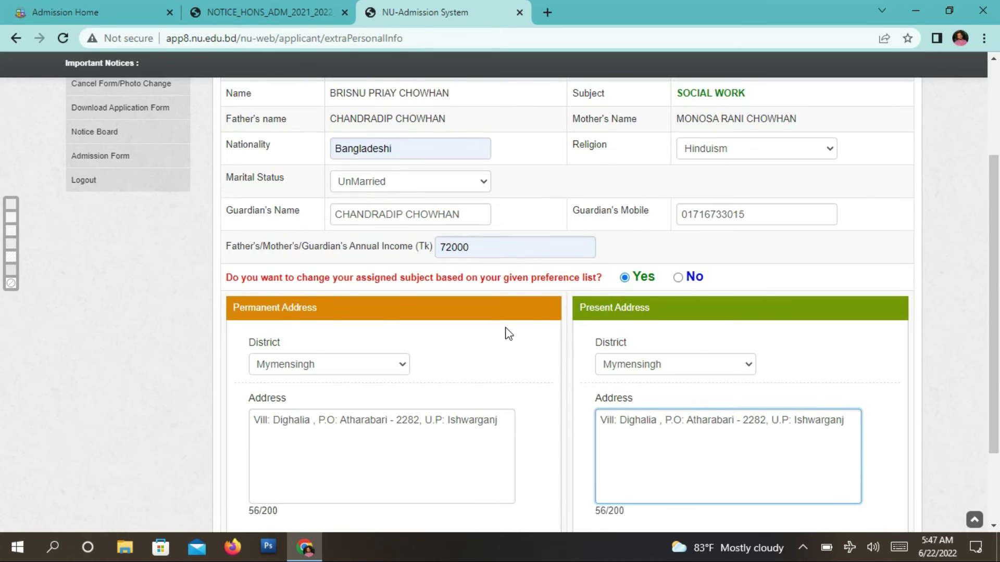
{"action": "scroll", "coordinate": [505, 351], "scroll_direction": "down", "scroll_amount": 2}
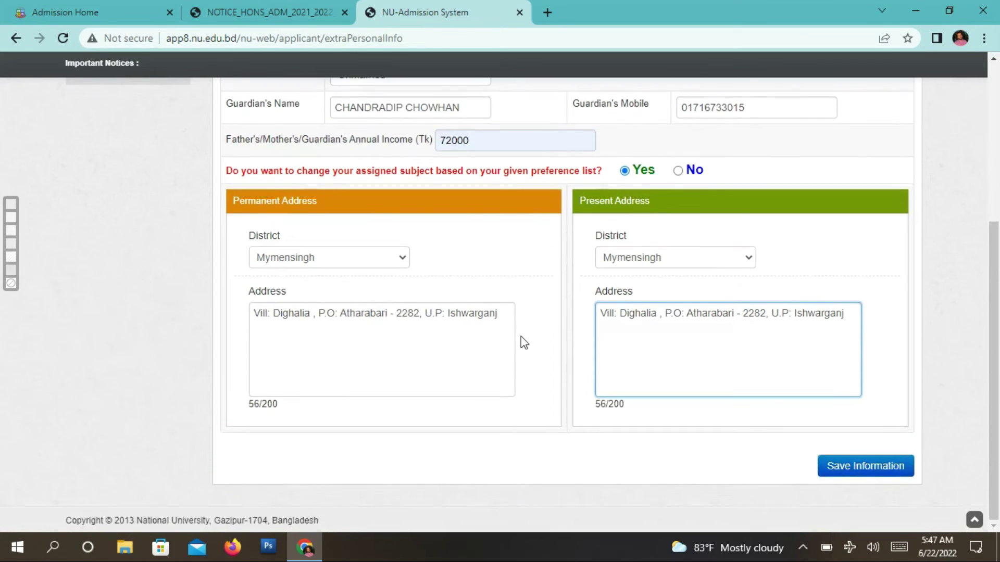
{"action": "scroll", "coordinate": [523, 342], "scroll_direction": "up", "scroll_amount": 1}
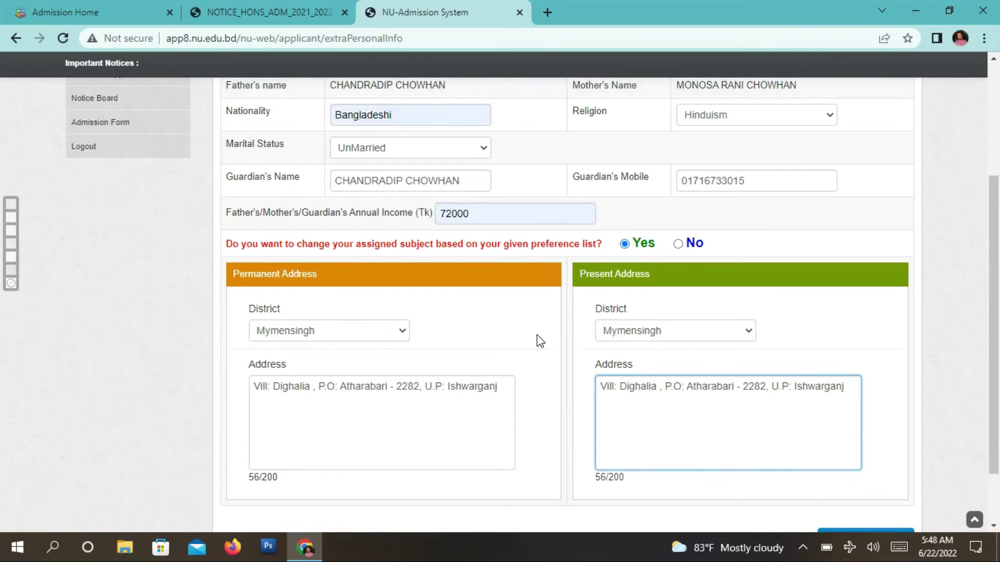
{"action": "scroll", "coordinate": [536, 335], "scroll_direction": "down", "scroll_amount": 2}
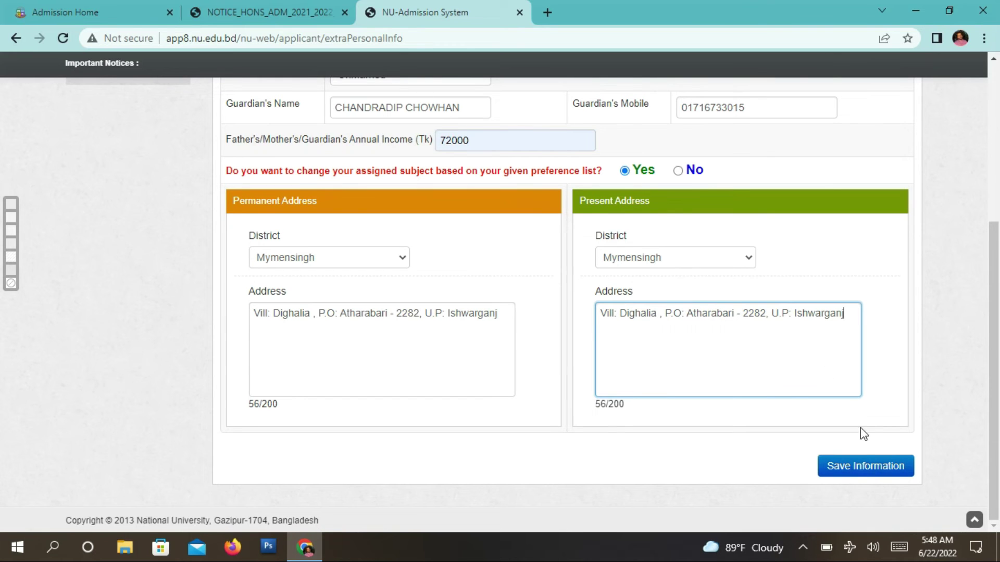
- Save the extra information and download the form as AdmissionForm.pdf
{"action": "left_click", "coordinate": [881, 472]}
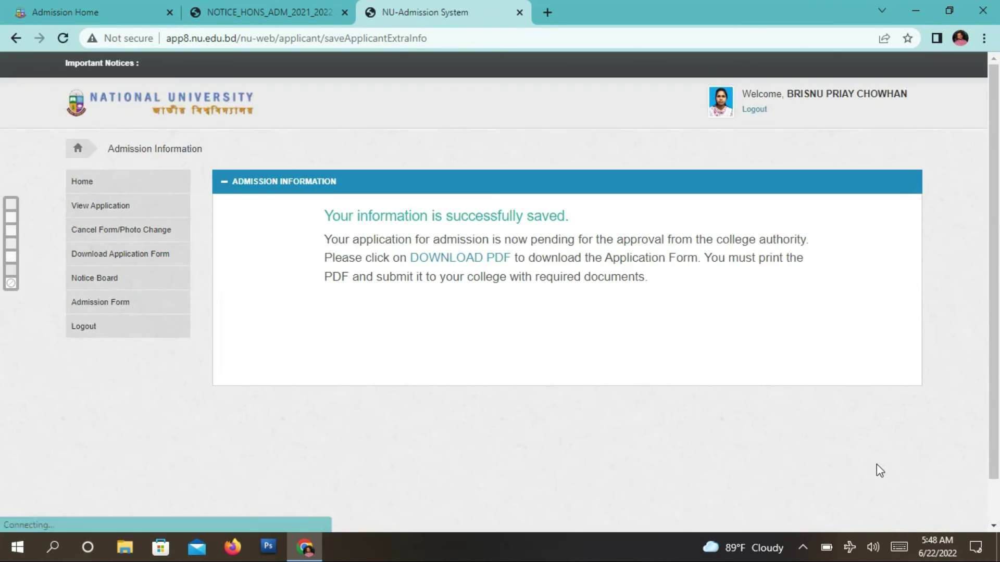
{"action": "left_click", "coordinate": [475, 260]}
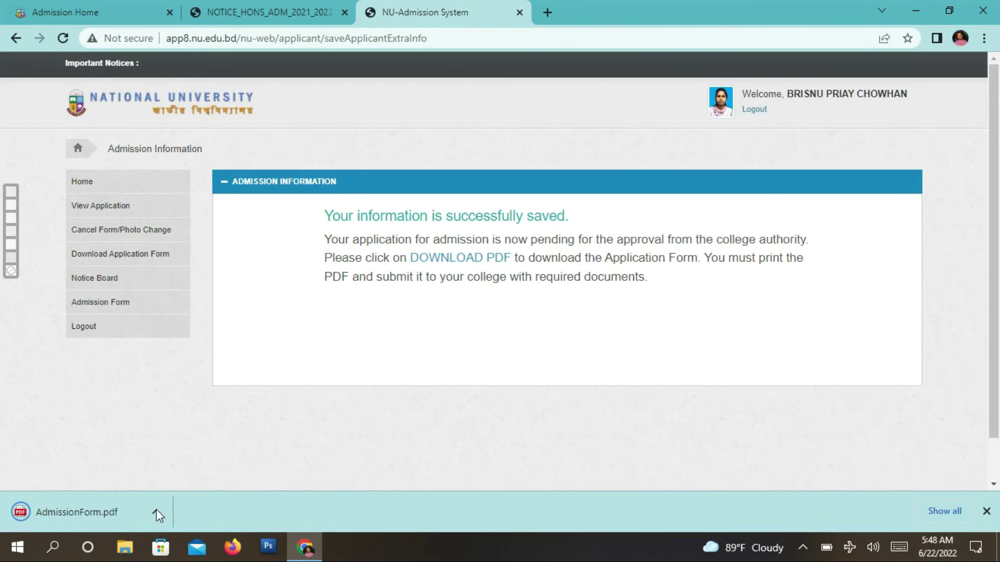
- Open AdmissionForm.pdf and review its Student's Copy and College Copy pages
{"action": "left_click", "coordinate": [117, 514]}
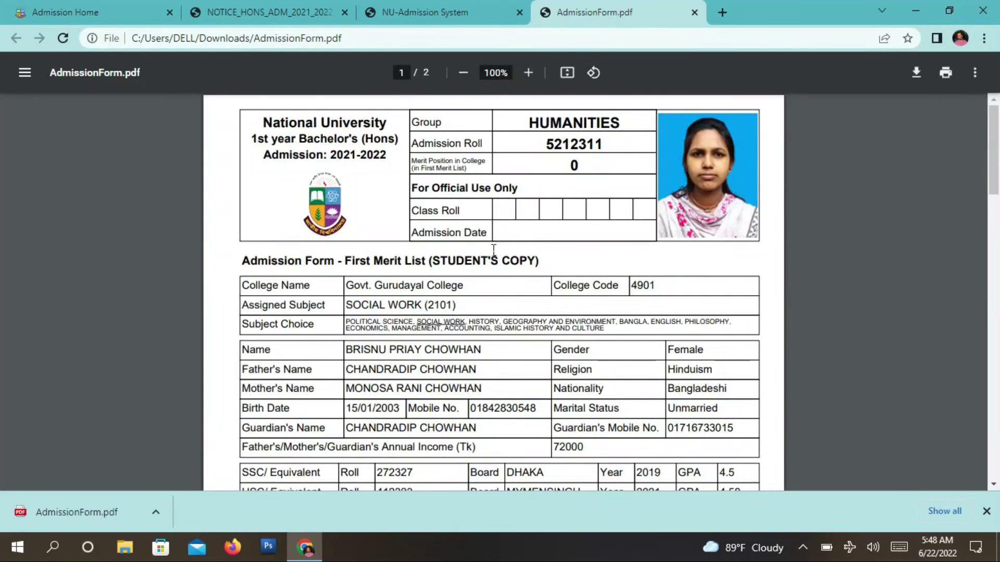
{"action": "scroll", "coordinate": [453, 269], "scroll_direction": "down", "scroll_amount": 5}
{"action": "scroll", "coordinate": [436, 268], "scroll_direction": "up", "scroll_amount": 3}
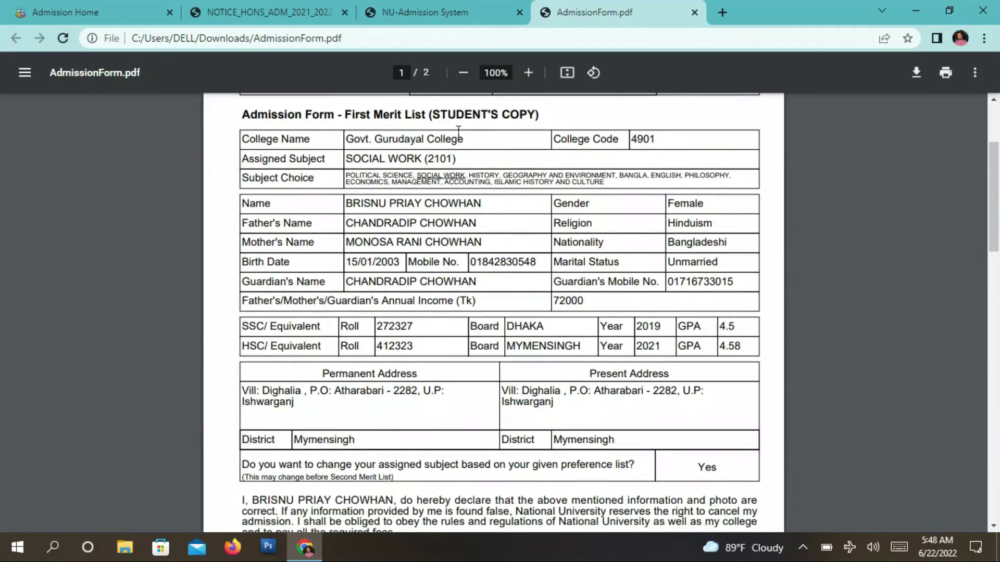
{"action": "scroll", "coordinate": [454, 237], "scroll_direction": "down", "scroll_amount": 10}
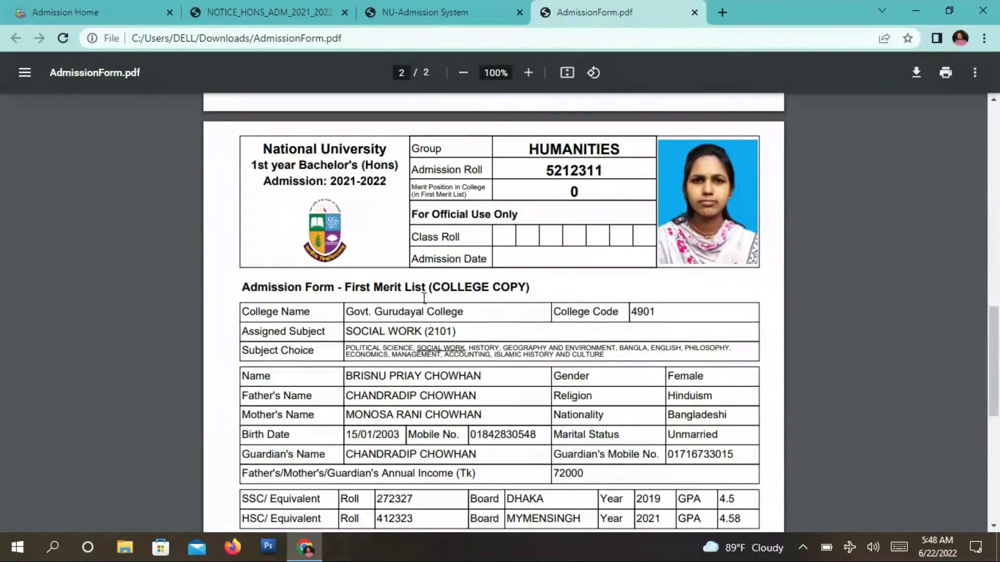
{"action": "scroll", "coordinate": [515, 296], "scroll_direction": "up", "scroll_amount": 10}
{"action": "scroll", "coordinate": [355, 329], "scroll_direction": "down", "scroll_amount": 2}
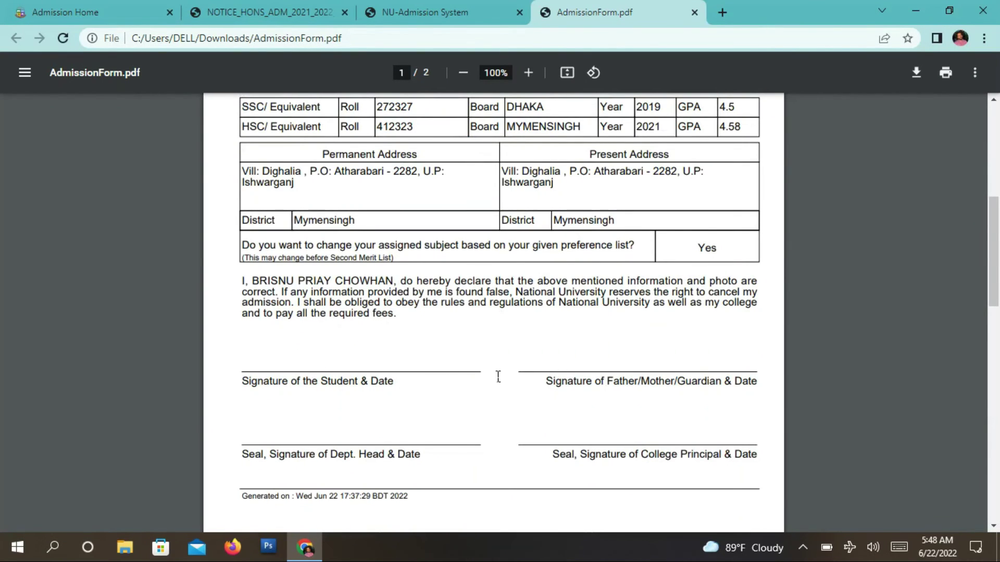
{"action": "scroll", "coordinate": [589, 398], "scroll_direction": "down", "scroll_amount": 3}
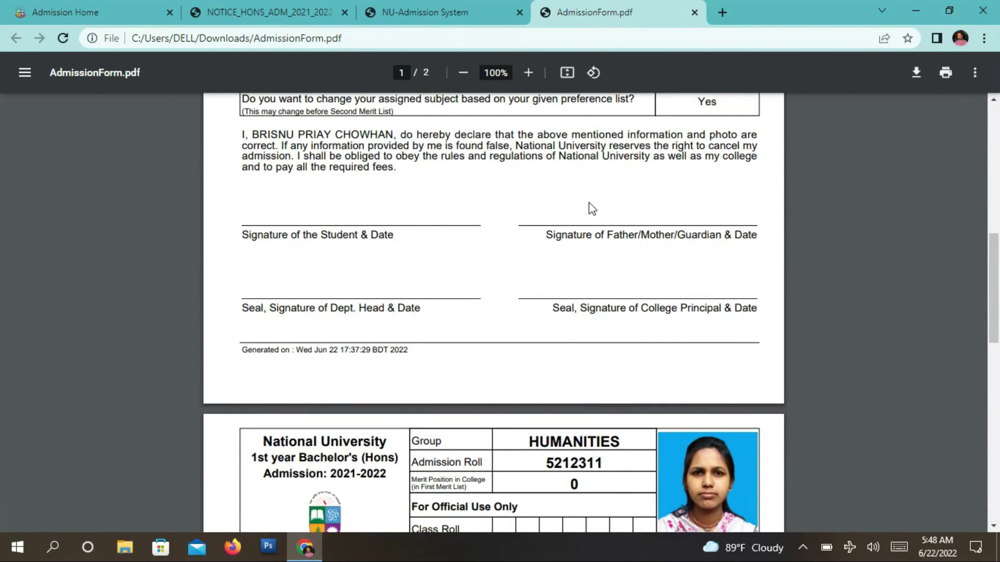
{"action": "scroll", "coordinate": [480, 310], "scroll_direction": "down", "scroll_amount": 10}
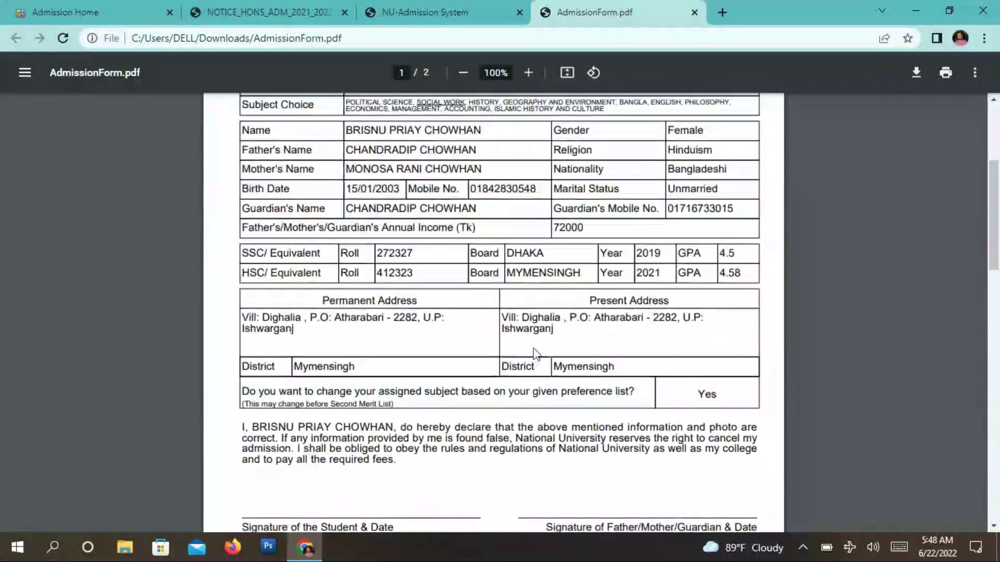
{"action": "scroll", "coordinate": [553, 339], "scroll_direction": "up", "scroll_amount": 18}
{"action": "scroll", "coordinate": [459, 364], "scroll_direction": "down", "scroll_amount": 8}
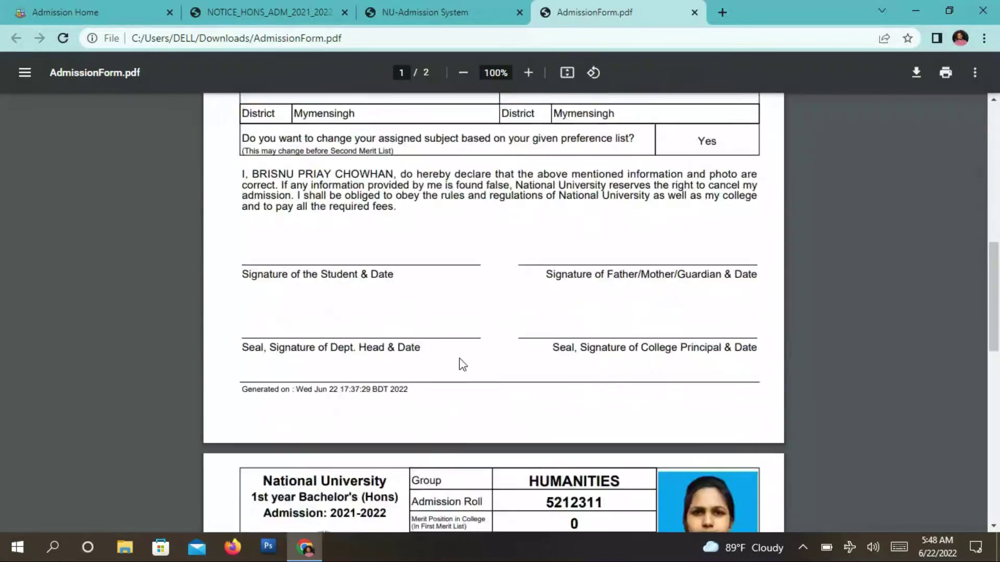
{"action": "scroll", "coordinate": [469, 338], "scroll_direction": "up", "scroll_amount": 3}
{"action": "scroll", "coordinate": [512, 318], "scroll_direction": "down", "scroll_amount": 8}
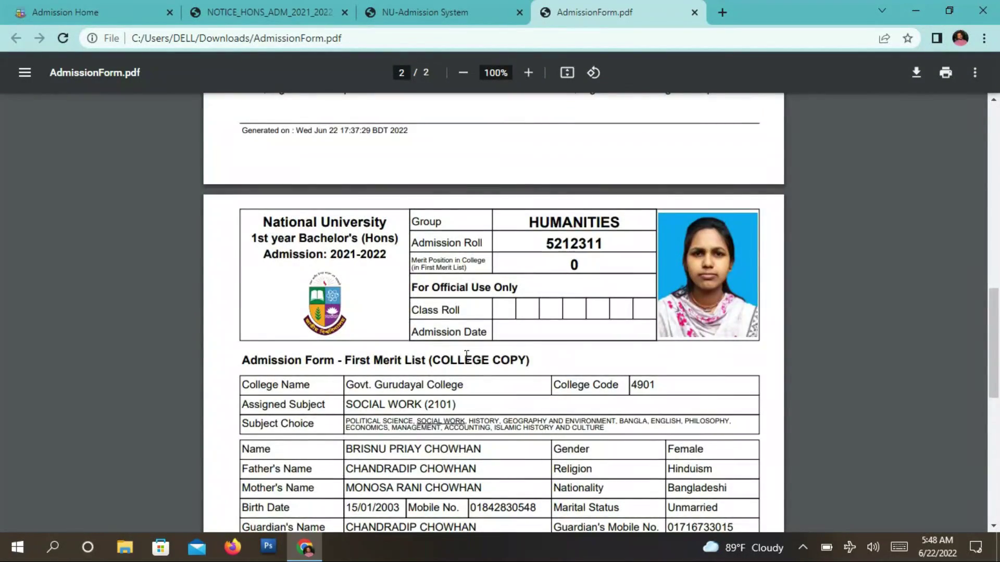
{"action": "scroll", "coordinate": [510, 318], "scroll_direction": "down", "scroll_amount": 9}
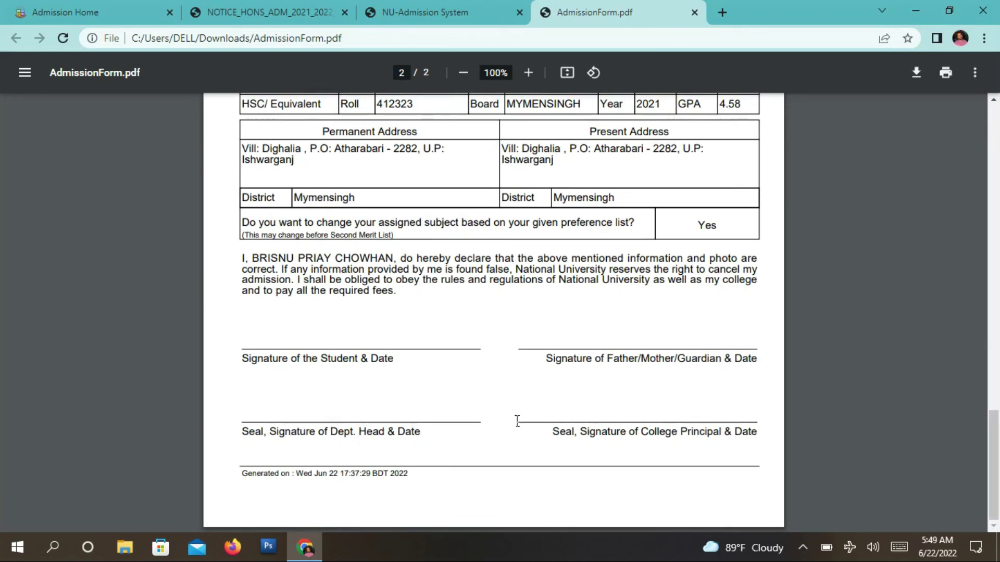
{"action": "scroll", "coordinate": [380, 412], "scroll_direction": "up", "scroll_amount": 15}
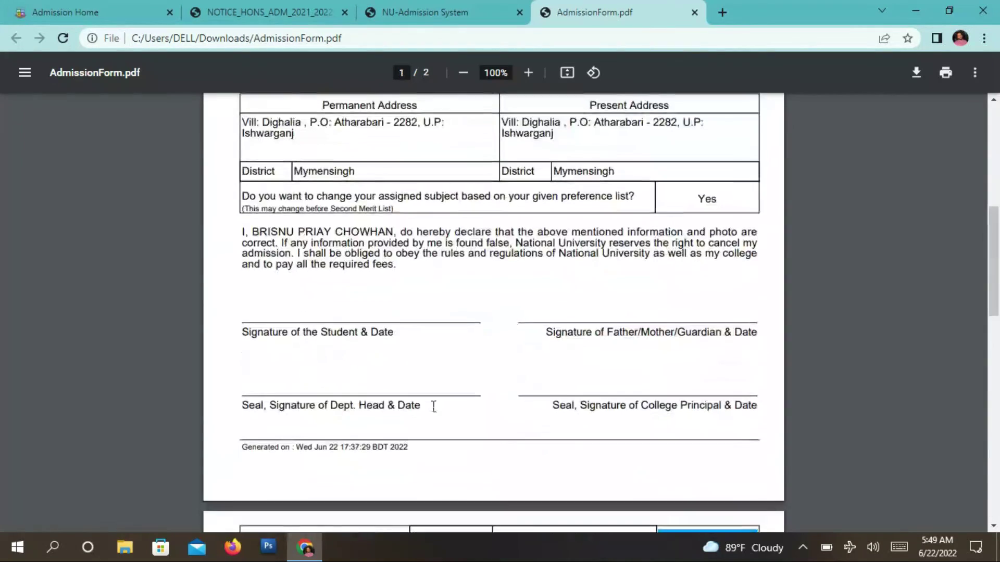
{"action": "scroll", "coordinate": [528, 391], "scroll_direction": "down", "scroll_amount": 15}
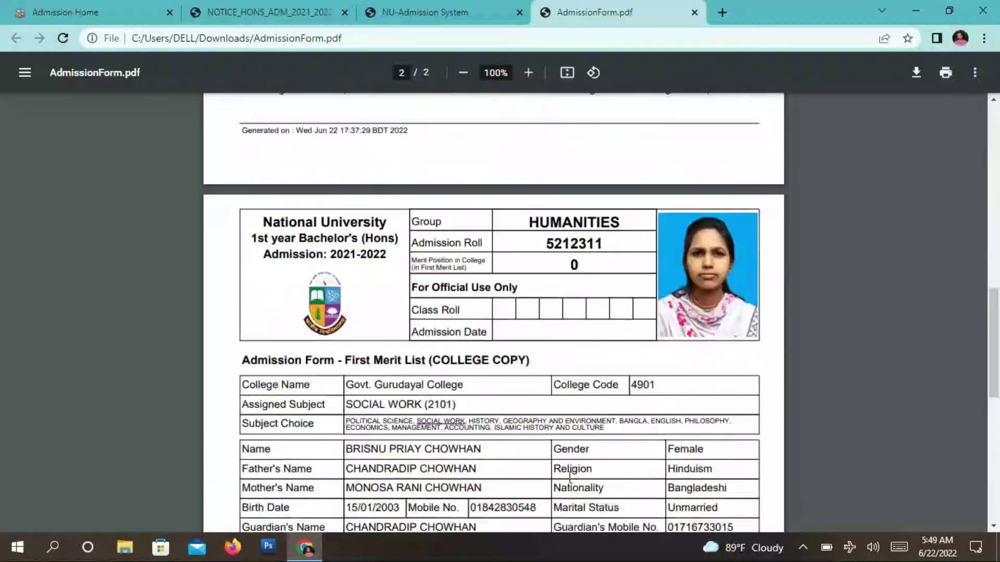
{"action": "scroll", "coordinate": [526, 357], "scroll_direction": "up", "scroll_amount": 14}
{"action": "scroll", "coordinate": [648, 352], "scroll_direction": "down", "scroll_amount": 6}
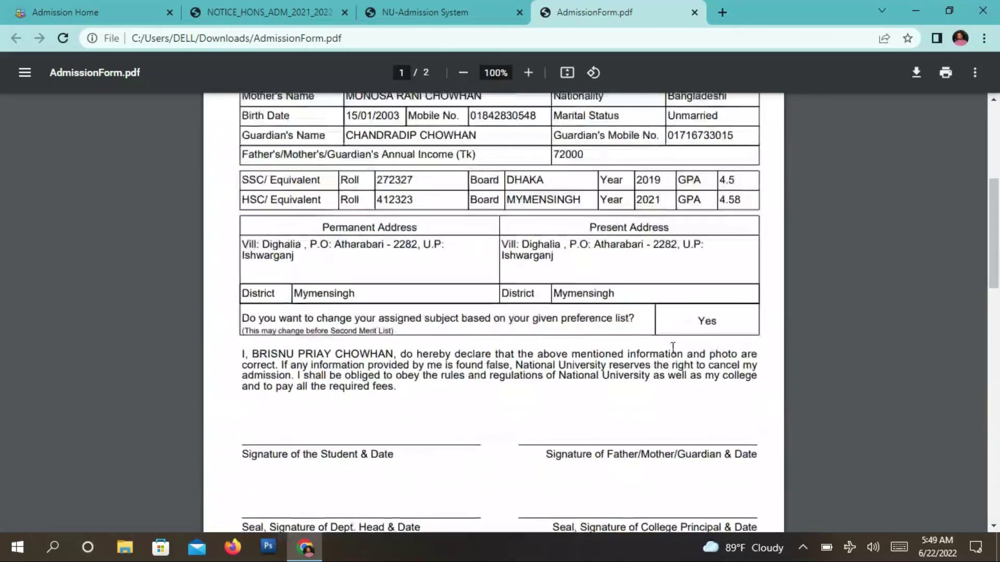
{"action": "scroll", "coordinate": [648, 352], "scroll_direction": "up", "scroll_amount": 5}
{"action": "scroll", "coordinate": [533, 341], "scroll_direction": "down", "scroll_amount": 9}
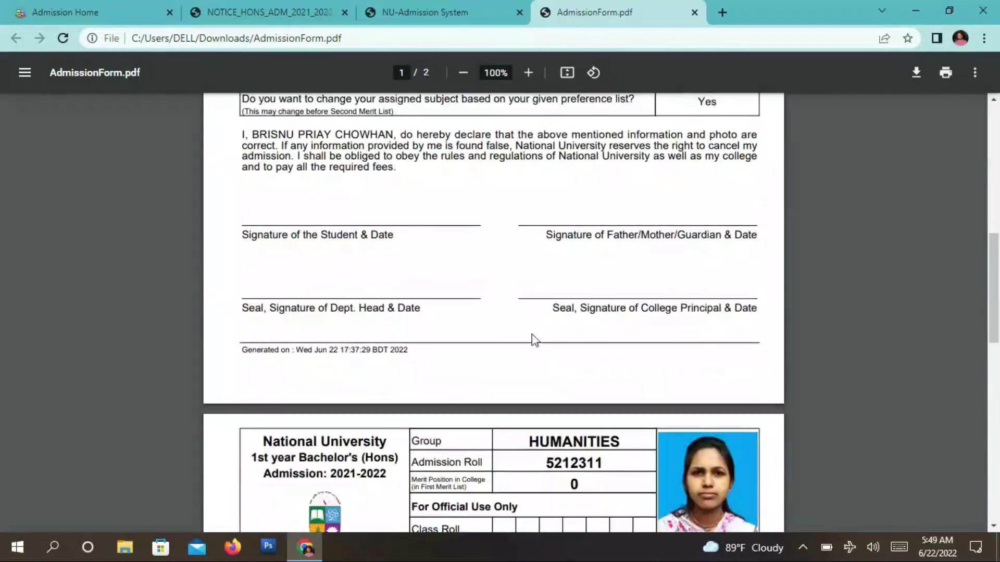
{"action": "scroll", "coordinate": [578, 336], "scroll_direction": "down", "scroll_amount": 6}
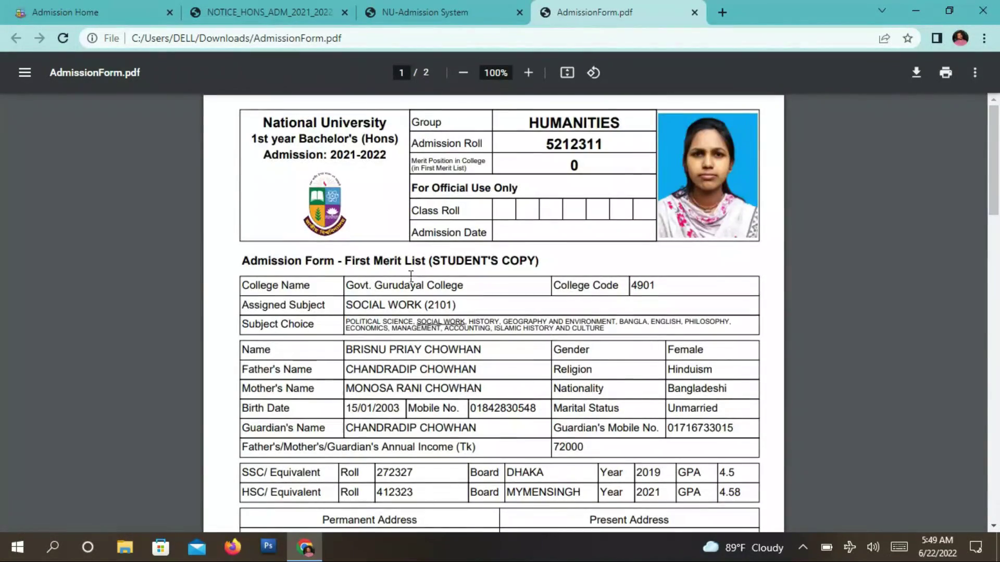
{"action": "scroll", "coordinate": [498, 313], "scroll_direction": "down", "scroll_amount": 15}
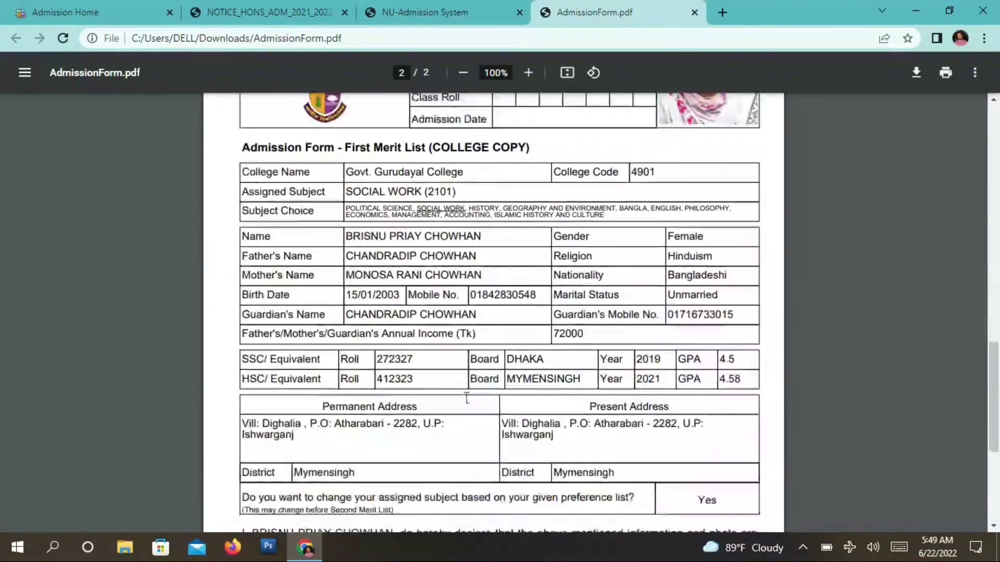
{"action": "scroll", "coordinate": [495, 370], "scroll_direction": "down", "scroll_amount": 3}
{"action": "scroll", "coordinate": [442, 339], "scroll_direction": "up", "scroll_amount": 8}
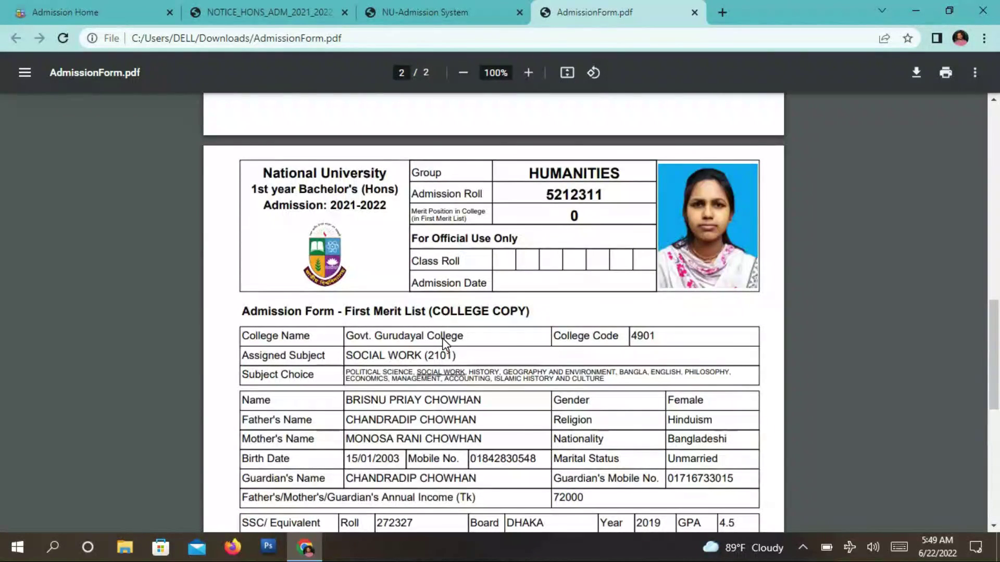